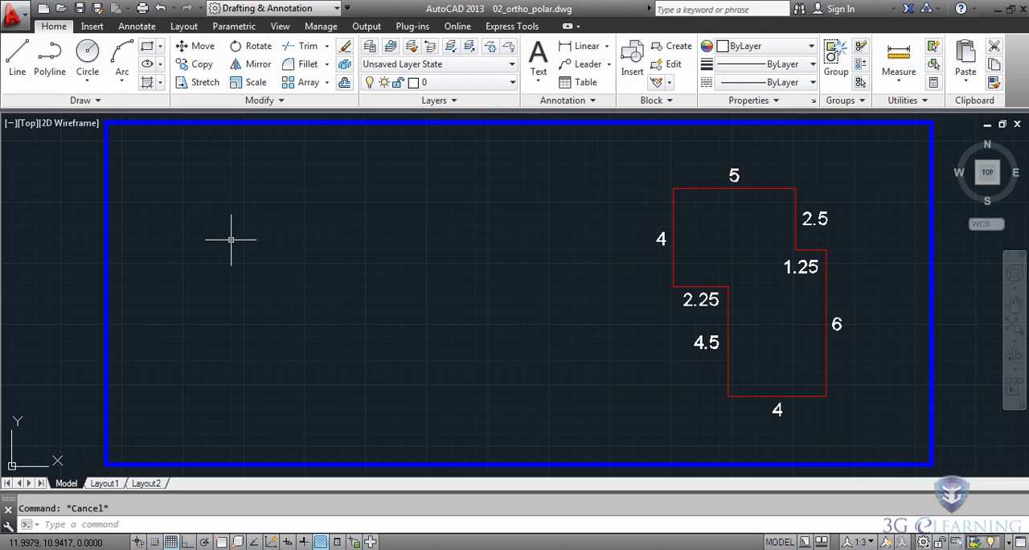
- Start a line from a point near the upper-left corner inside the blue frame
left_click(24, 68)
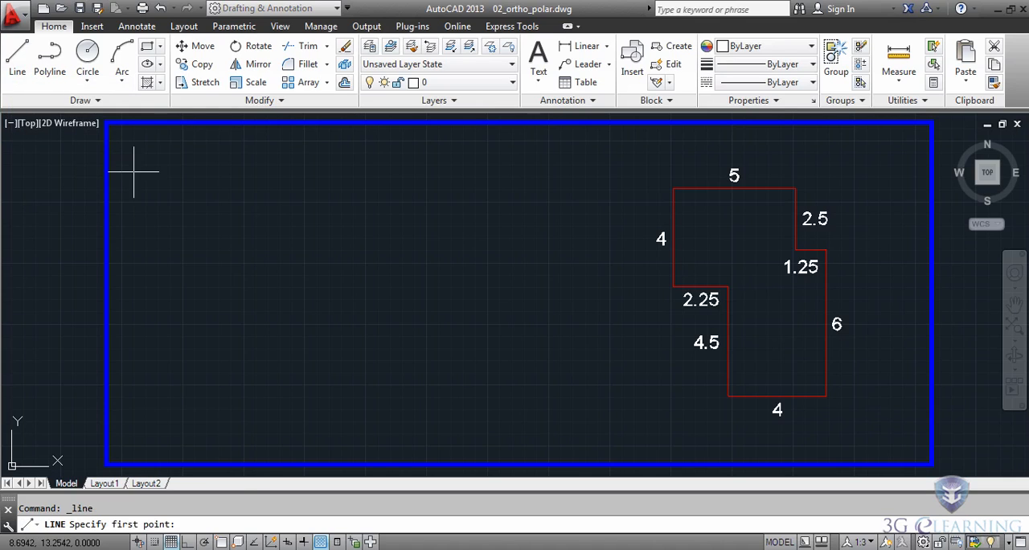
left_click(159, 171)
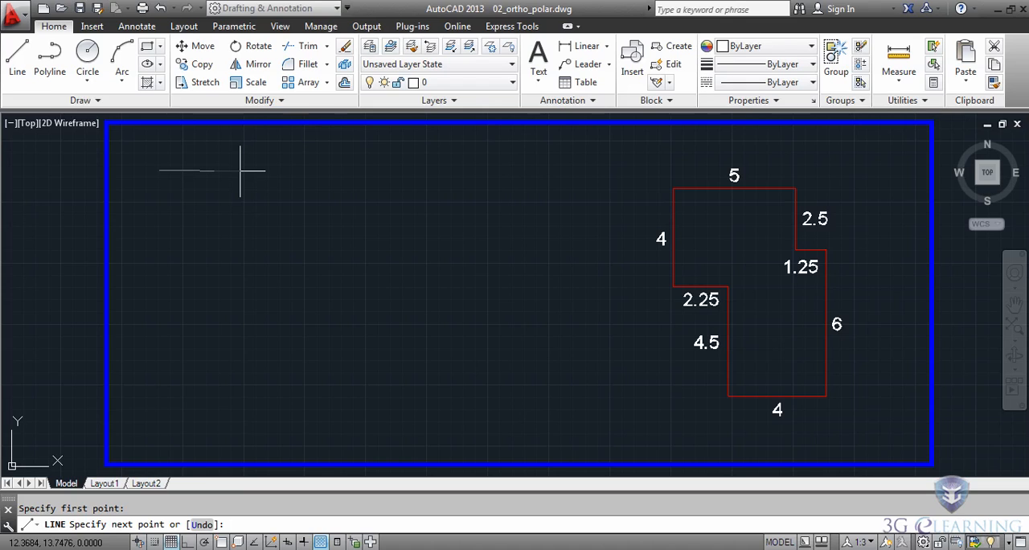
- Try to draw two 3-unit segments, rightward and downward, without Ortho mode, and undo both back to the start point
key("Return")
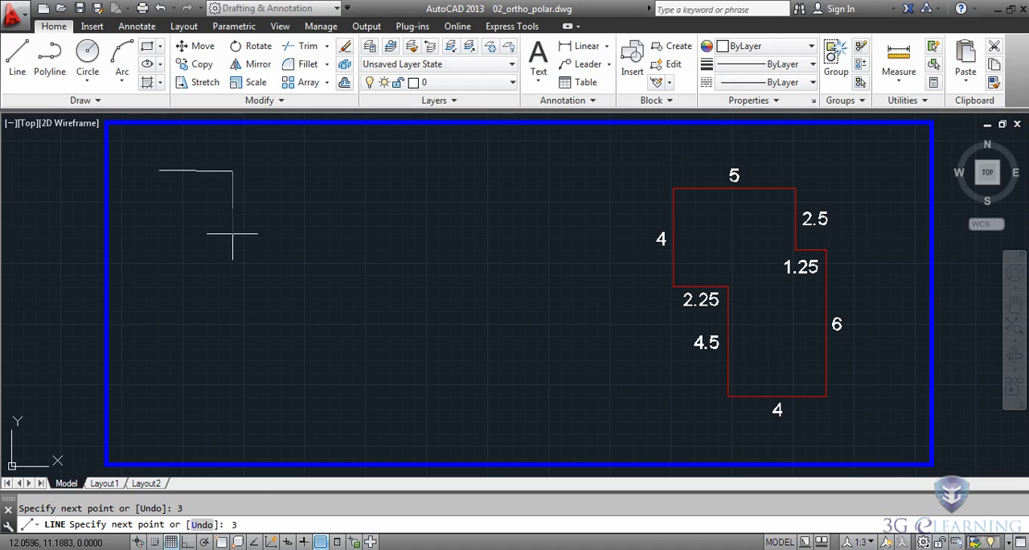
type("3")
key("Return")
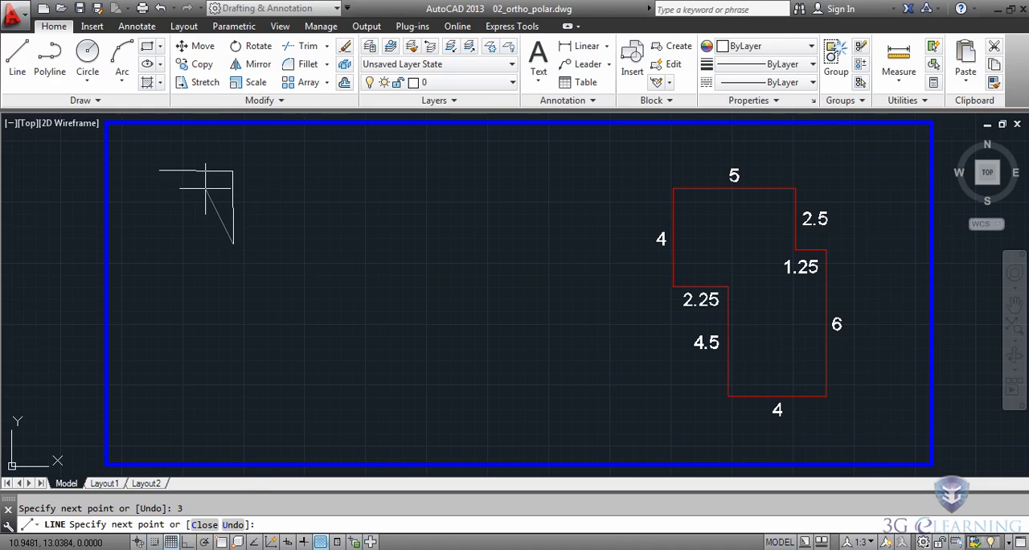
left_click(230, 524)
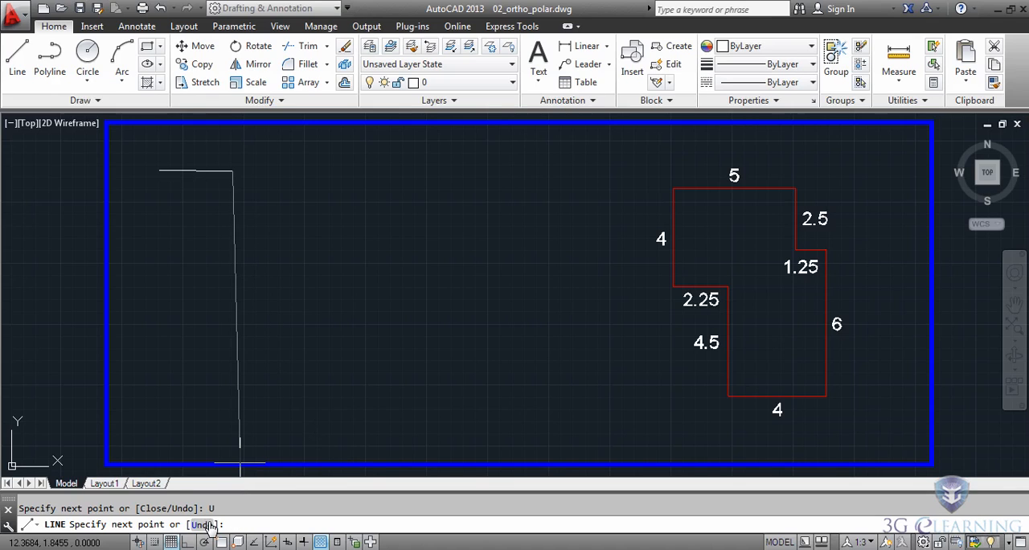
left_click(209, 526)
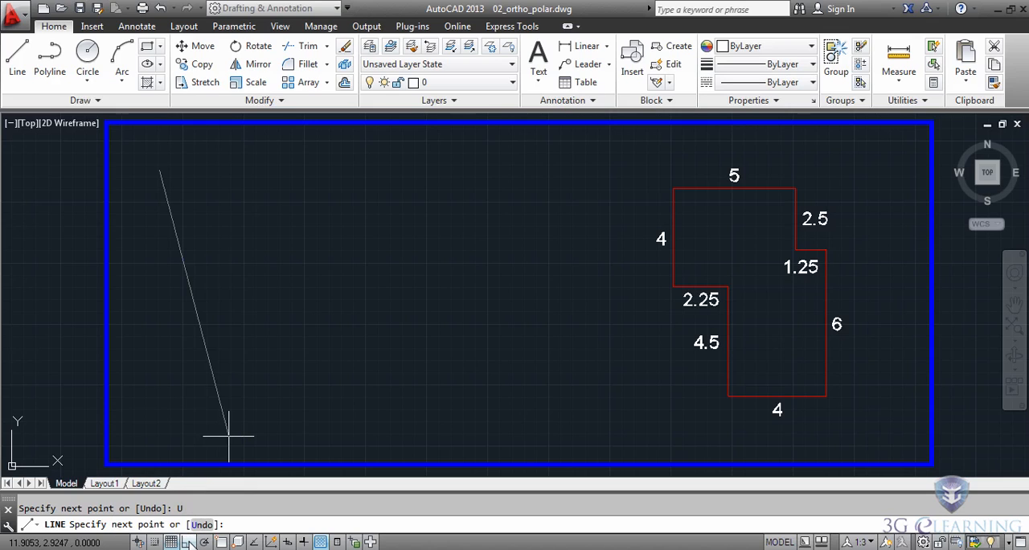
- Turn on Ortho mode and draw a closed square with 3-unit sides, going right, down and left from the start point
left_click(188, 543)
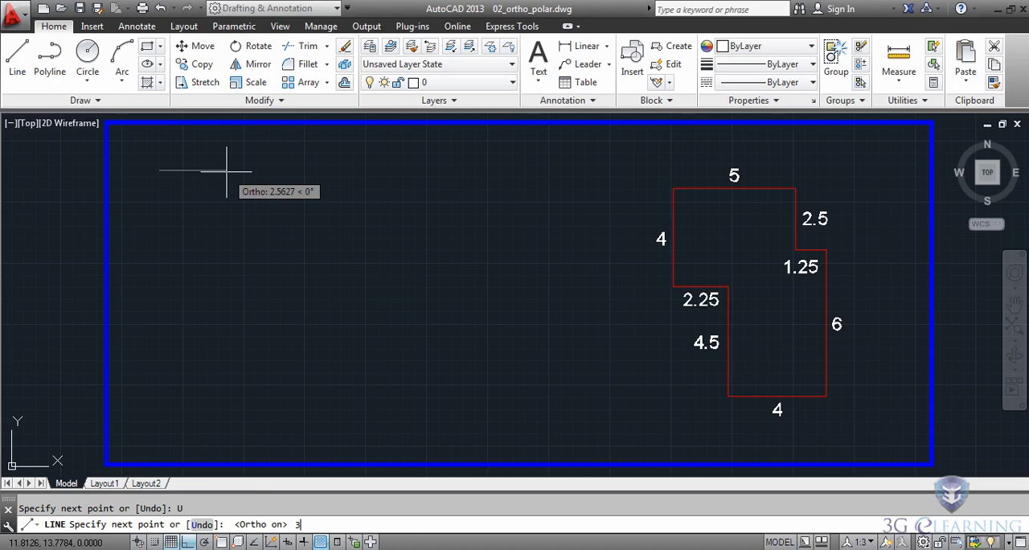
key("Return")
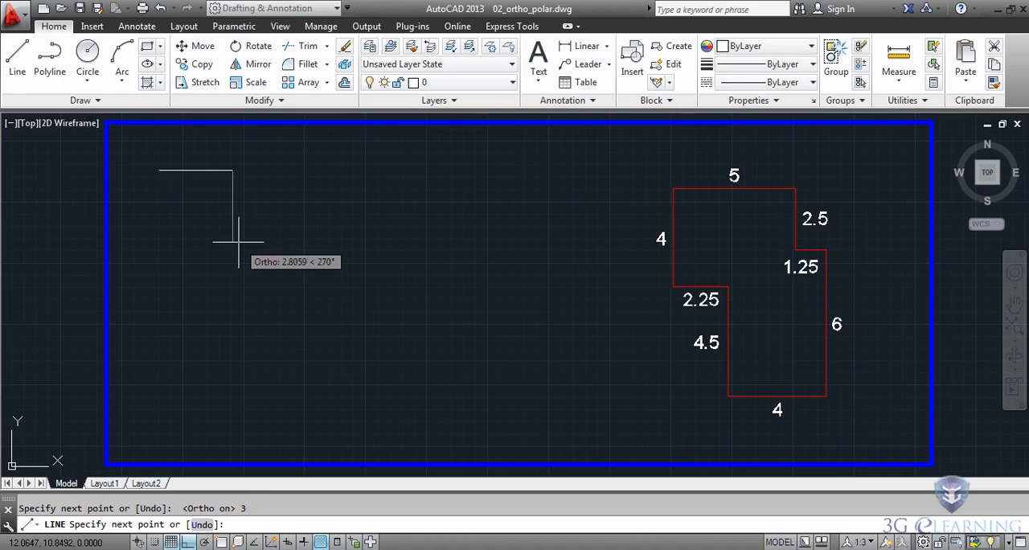
type("3")
key("Return")
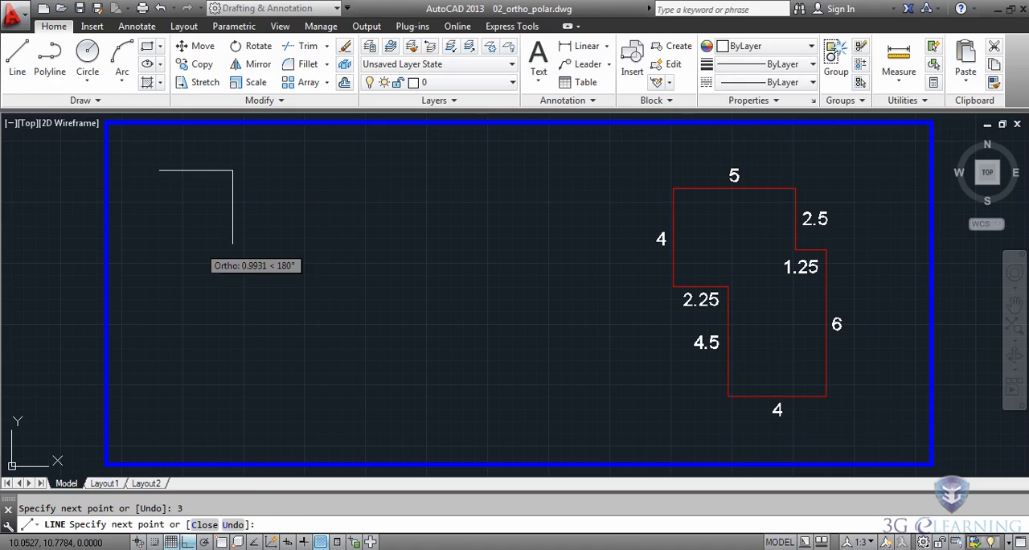
type("3")
key("Return")
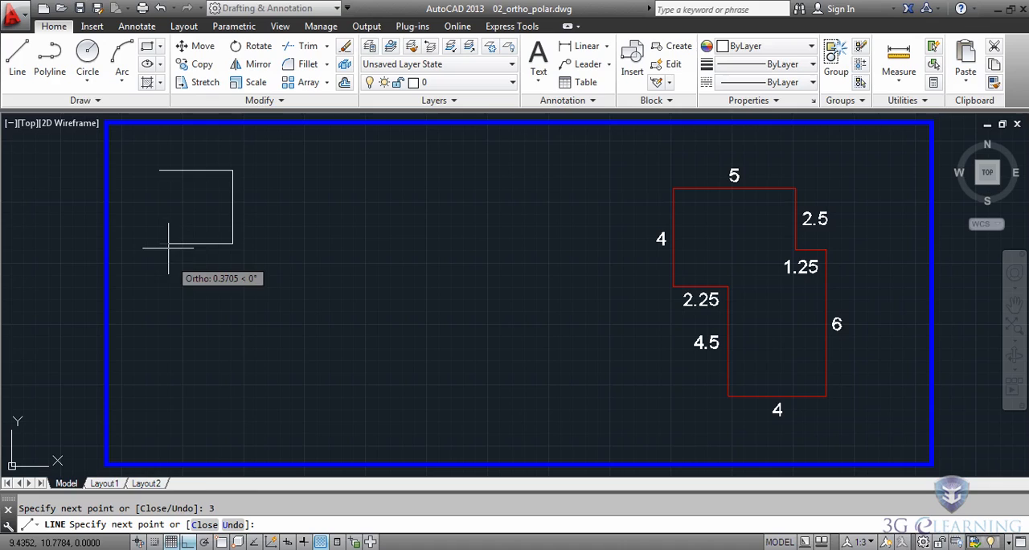
left_click(203, 524)
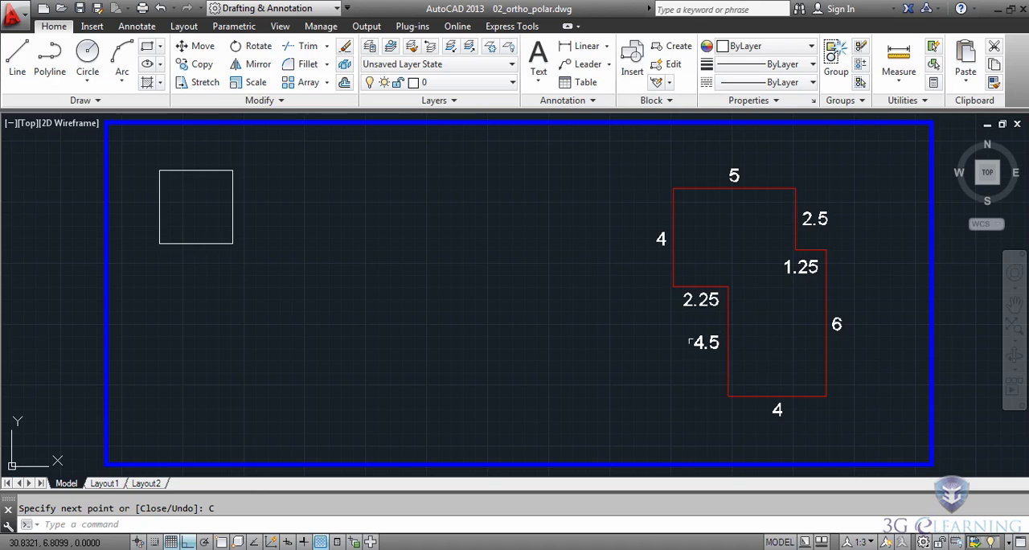
- Start a new line in the empty area below and left of the red outline, with segments 4 left, 4.5 up and 2.5 left
key("Return")
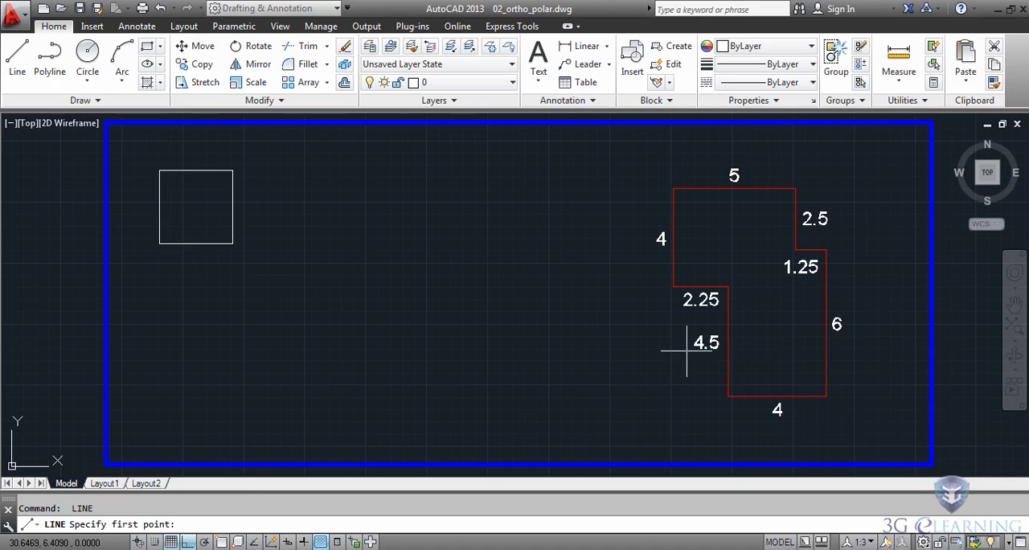
left_click(550, 427)
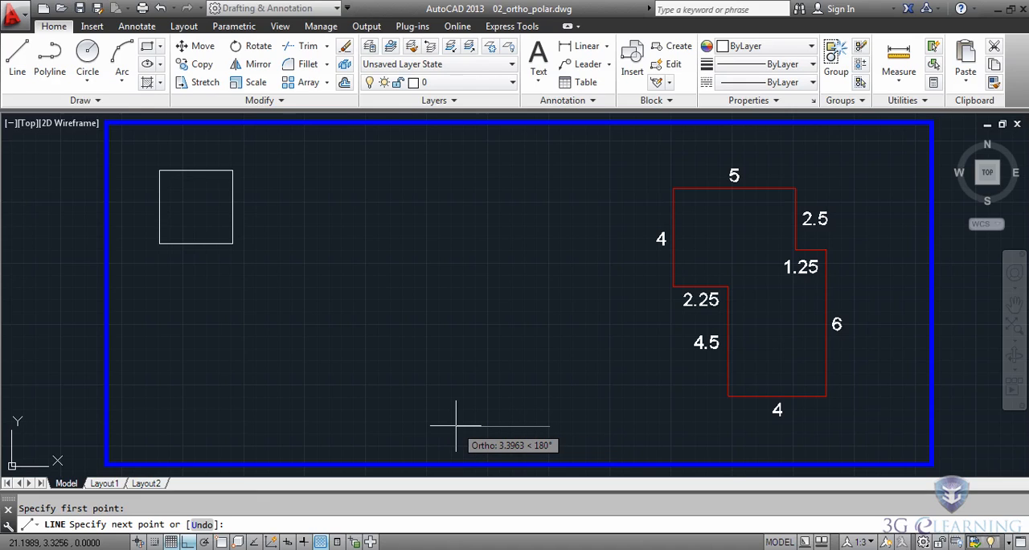
key("Return")
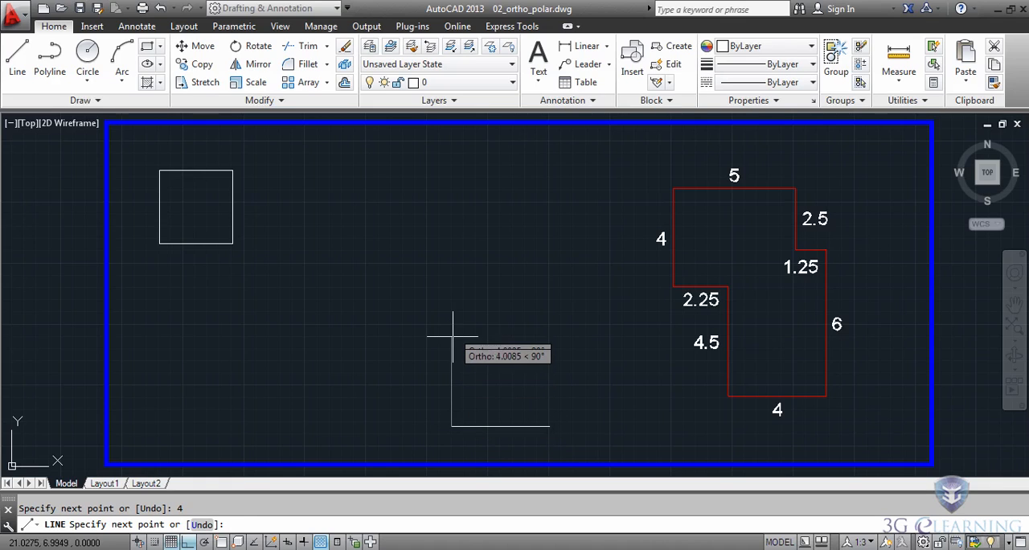
type("4.5")
key("Return")
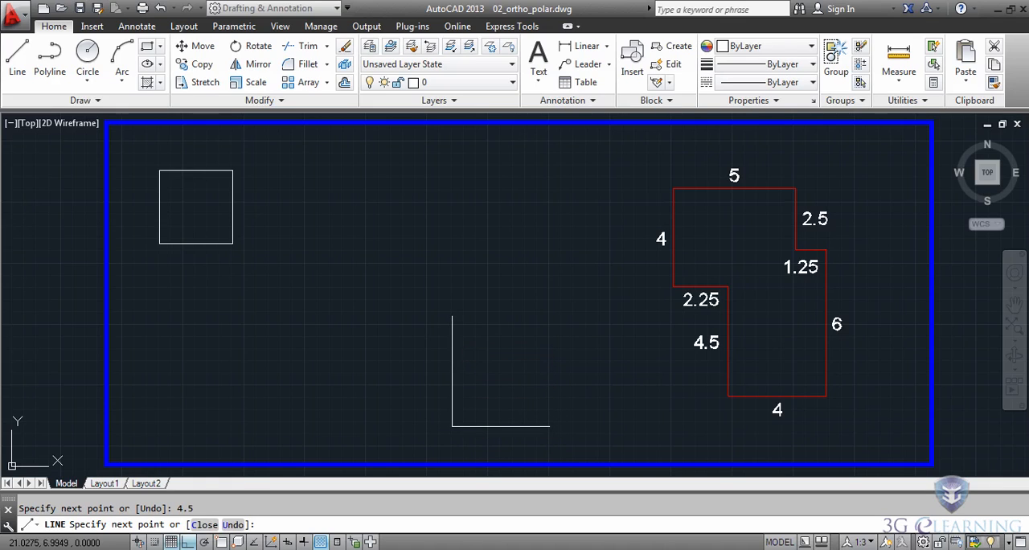
type("2.")
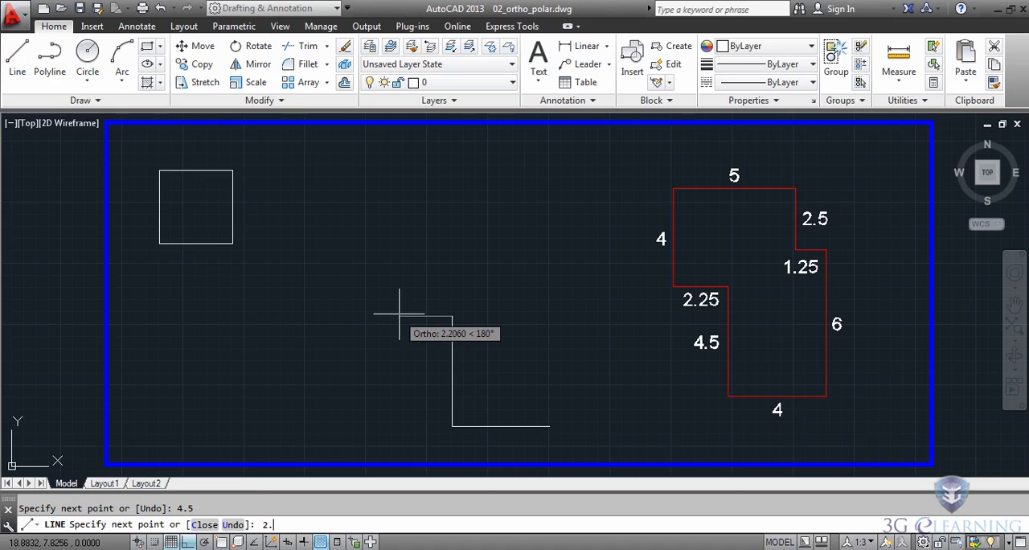
type("5")
key("Return")
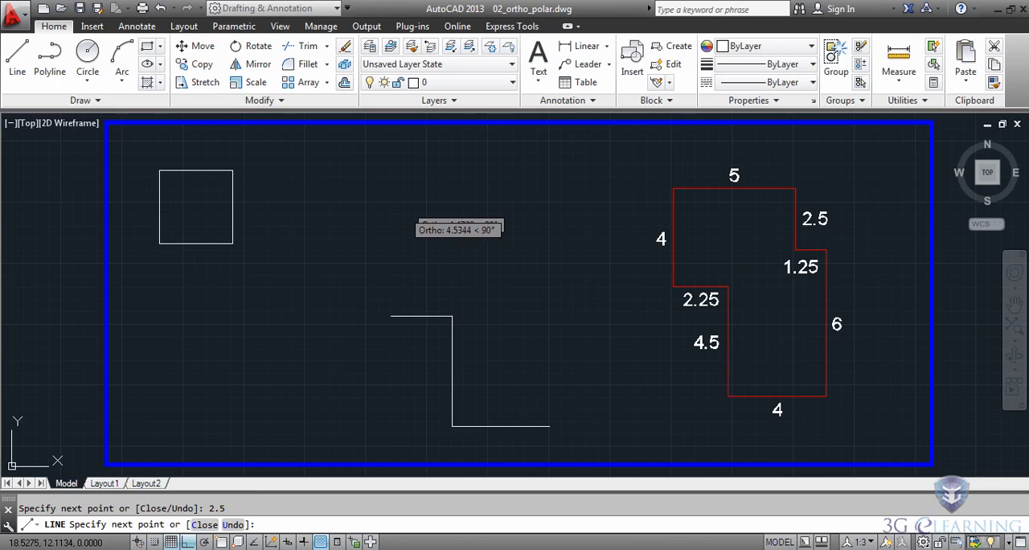
- Continue the outline with segments 4 up, 5 right, 2.5 down, 1.25 right and 6 down, and close it
type("4")
key("Return")
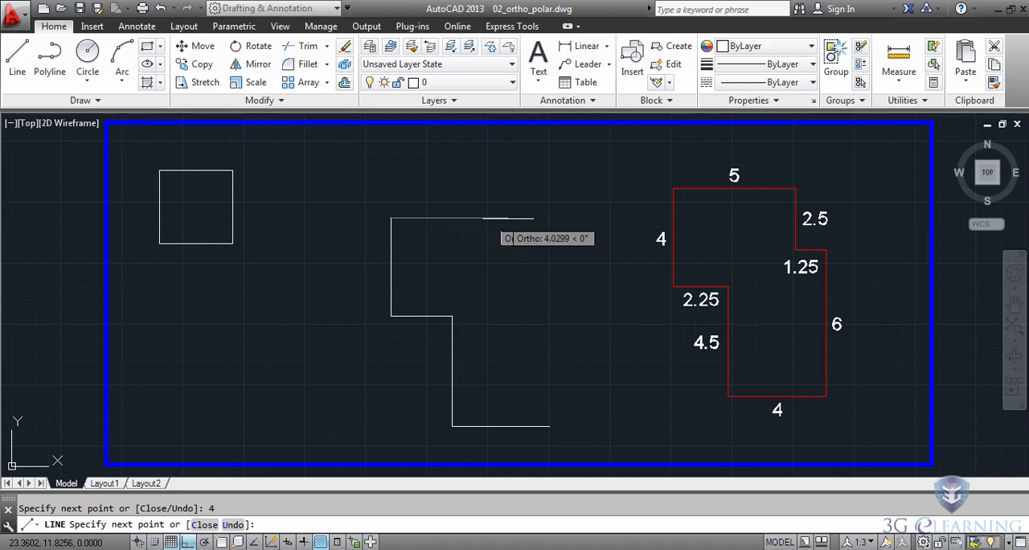
type("5")
key("Return")
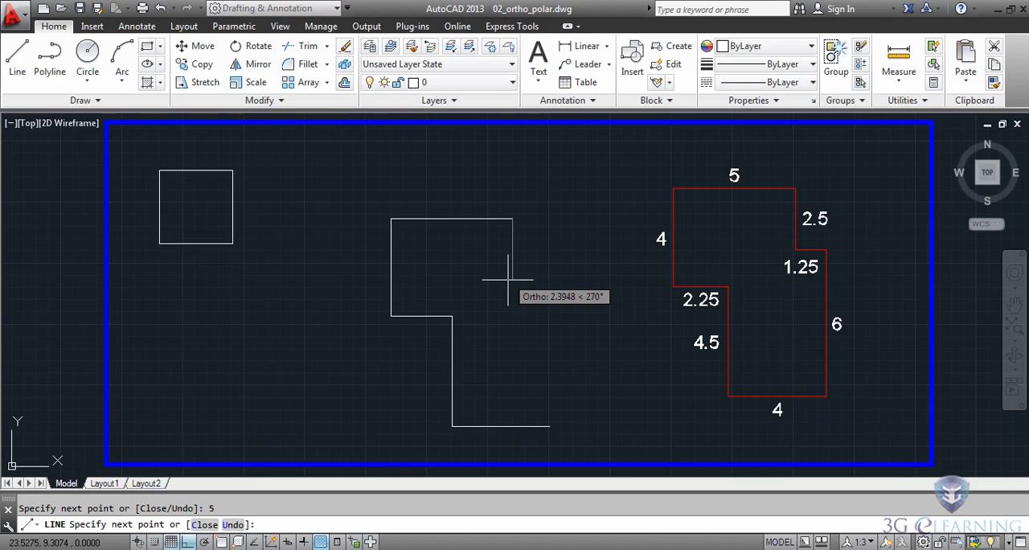
type("2.5")
key("Return")
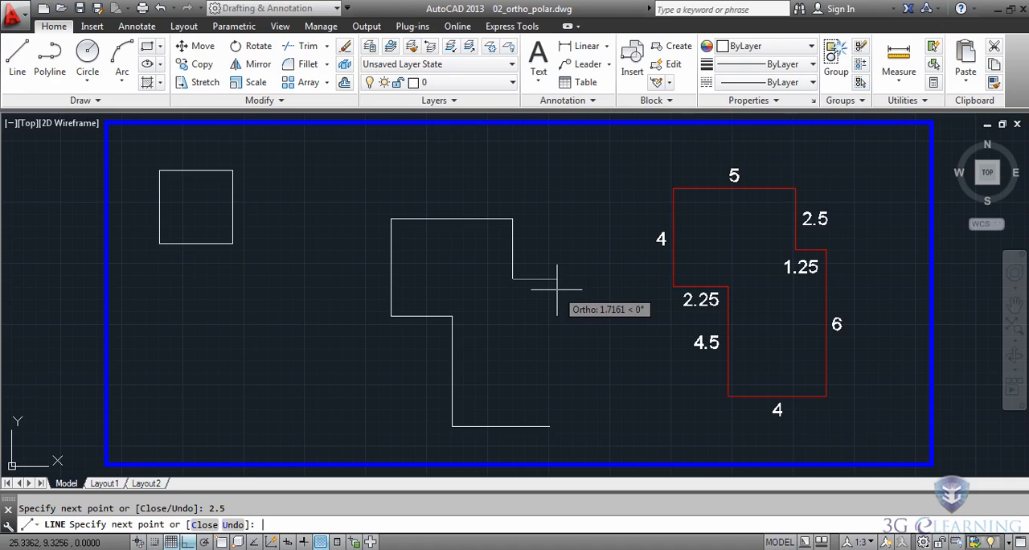
key("Return")
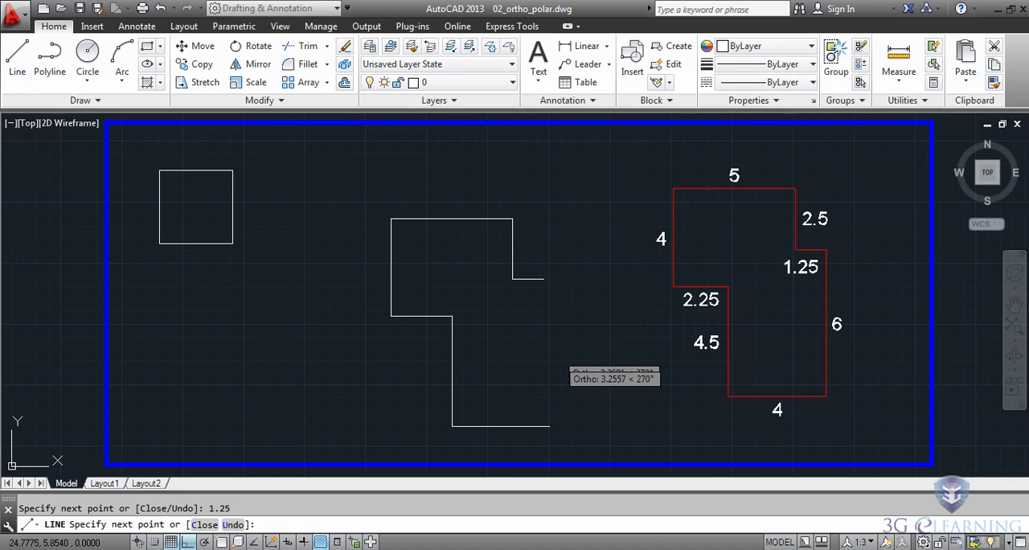
left_click(205, 525)
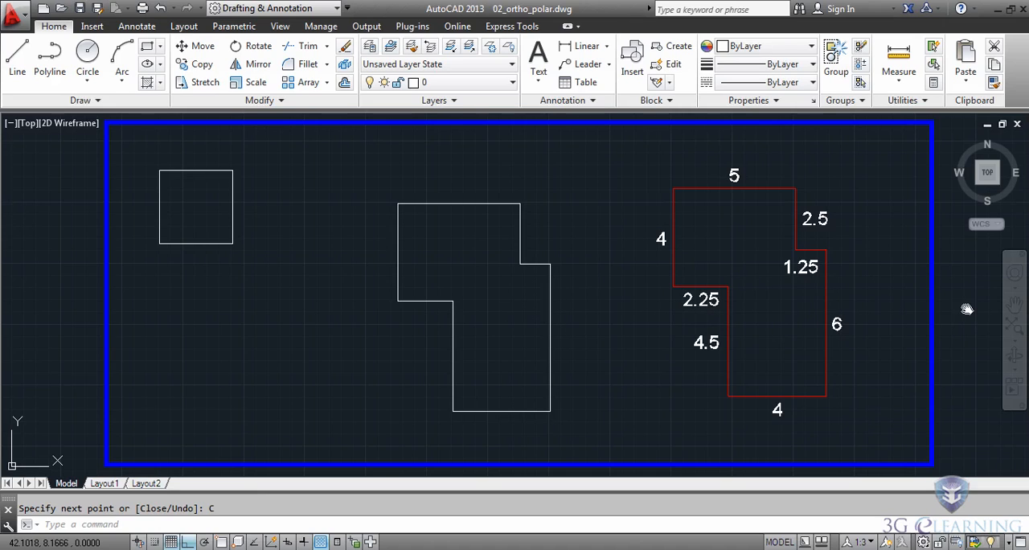
- In the neighbouring frame with the angled red outline, start a line near the upper-left corner, enable Polar Tracking and draw 5 units right
mouse_move(968, 309)
middle_mouse_down()
mouse_move(873, 340)
mouse_move(500, 321)
mouse_move(15, 321)
mouse_move(0, 308)
middle_mouse_up()
middle_click_drag(718, 258, 523, 259)
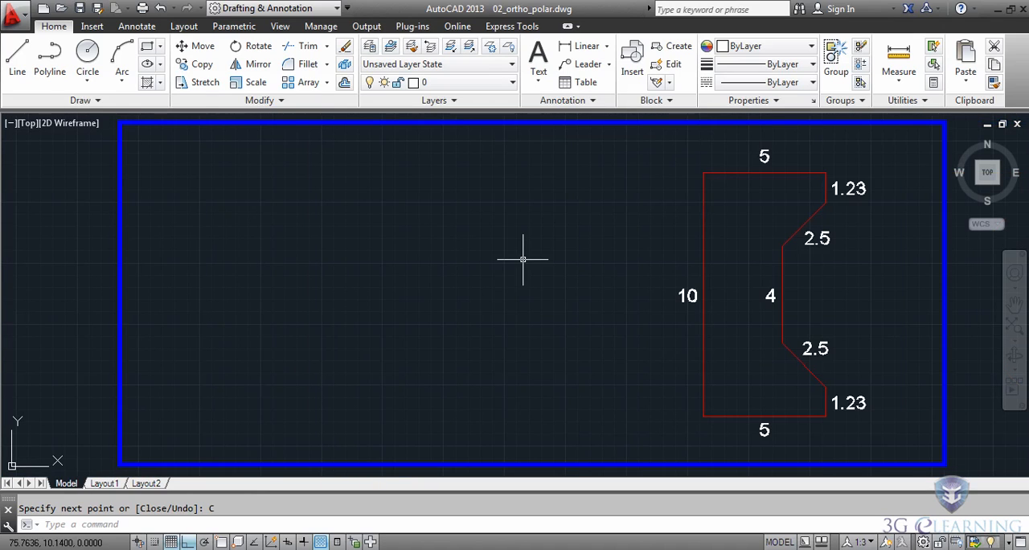
left_click(20, 64)
left_click(170, 183)
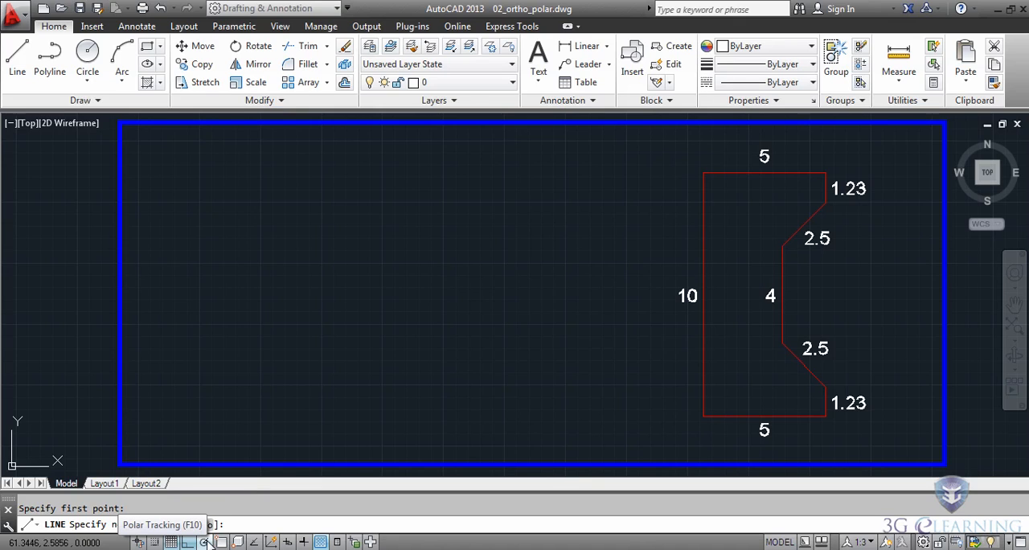
key("F10")
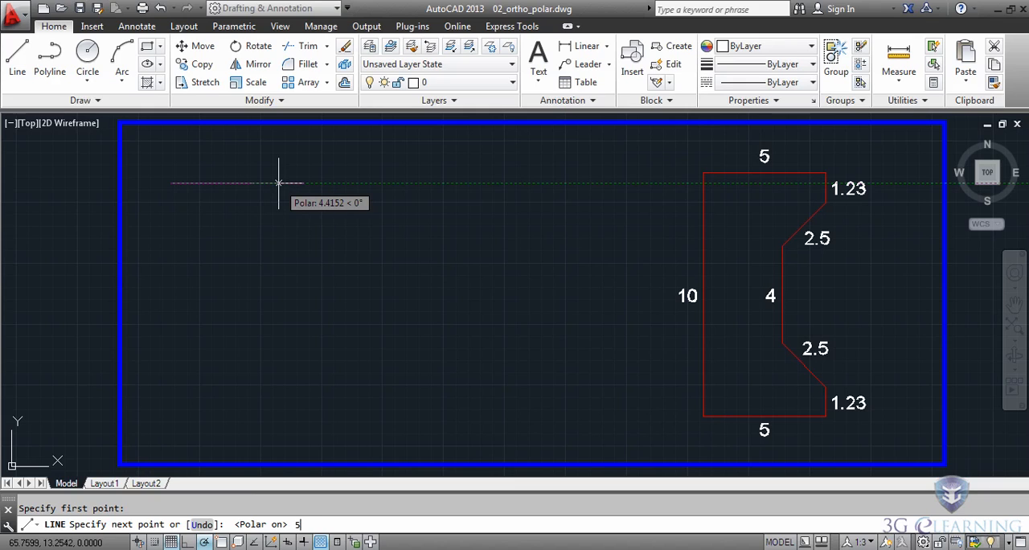
key("Return")
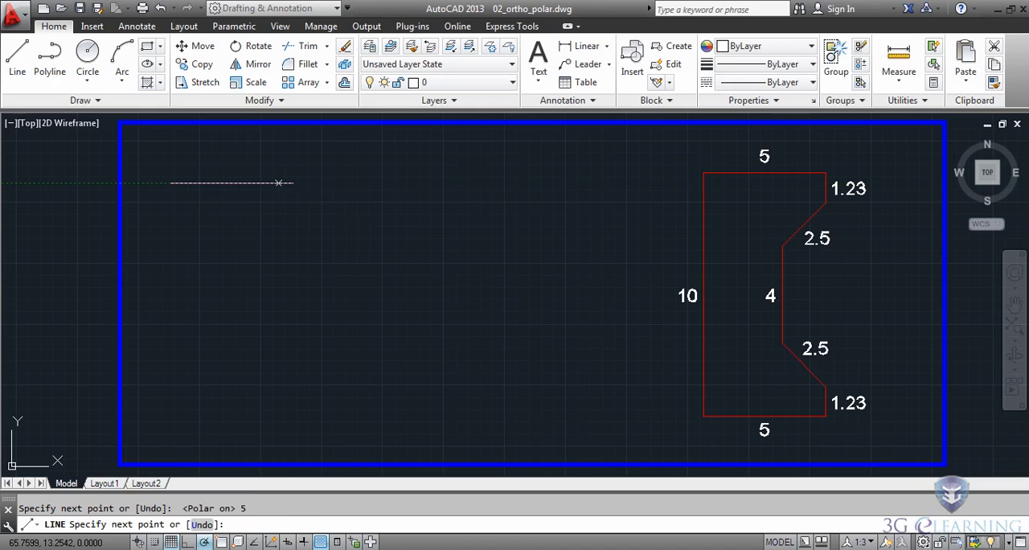
- Add four freehand zigzag segments below the 5-unit horizontal line and end the line
left_click(268, 222)
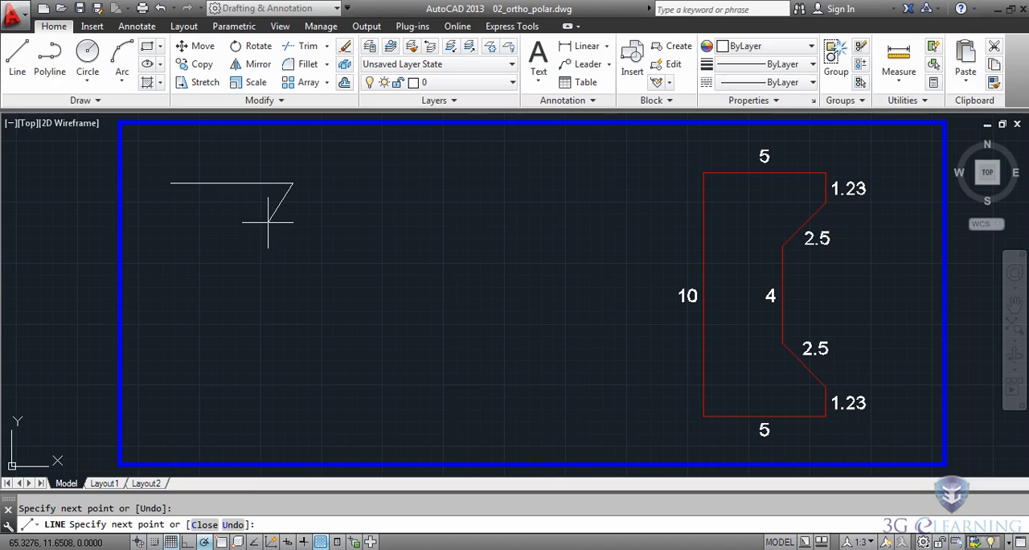
left_click(226, 205)
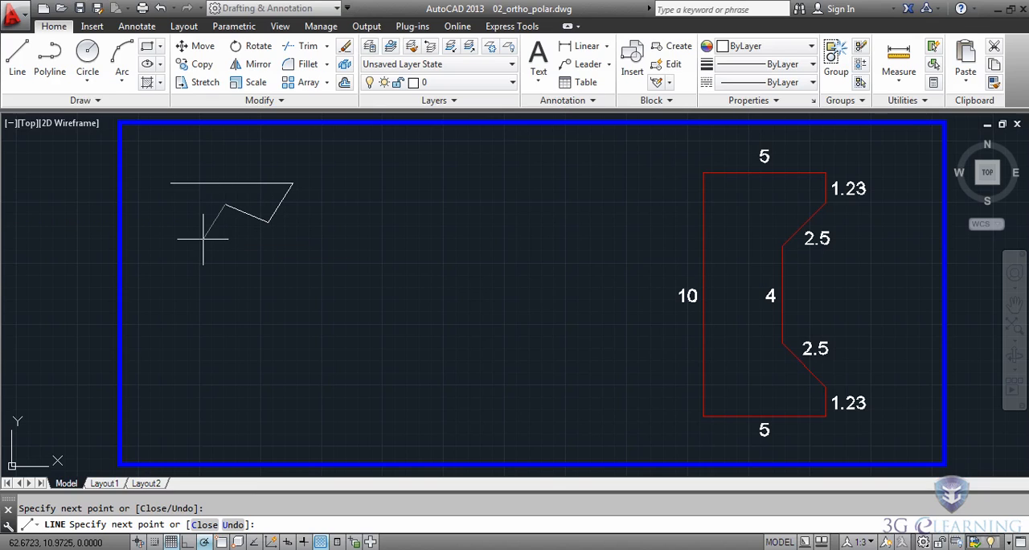
left_click(204, 239)
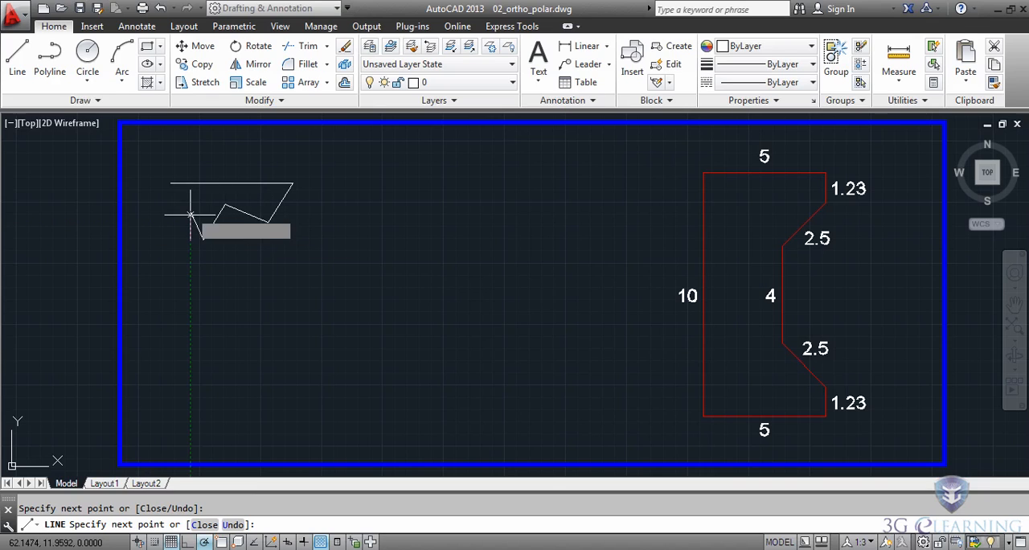
key("Escape")
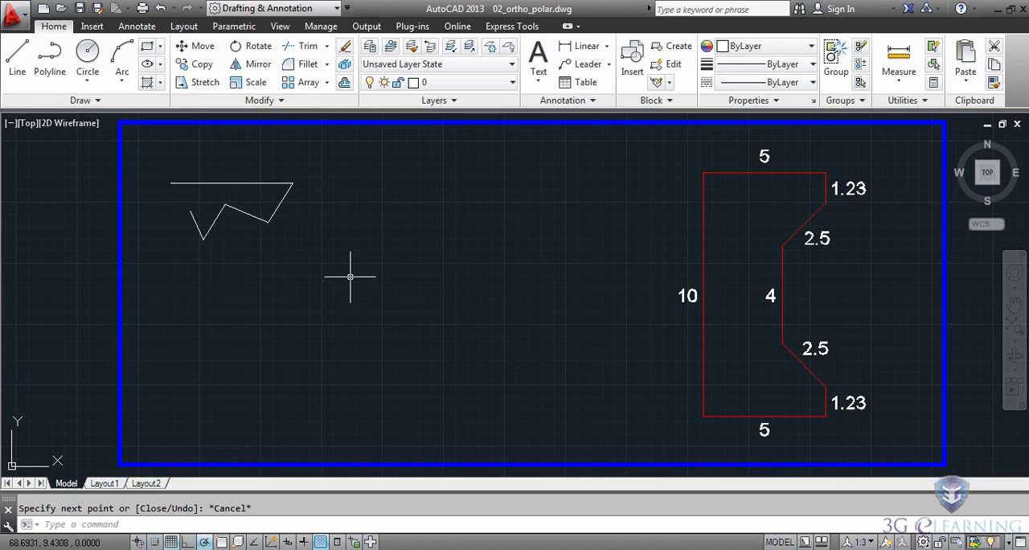
- Start a new line below the zigzag, set the polar tracking angle to 45 degrees and draw a 3-unit segment up and right at 45 degrees
left_click(17, 60)
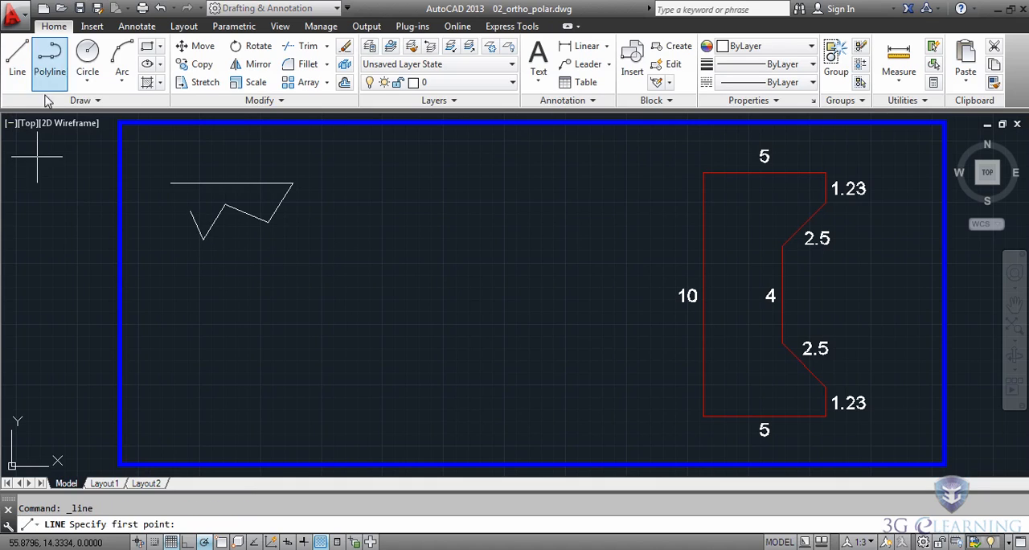
left_click(202, 307)
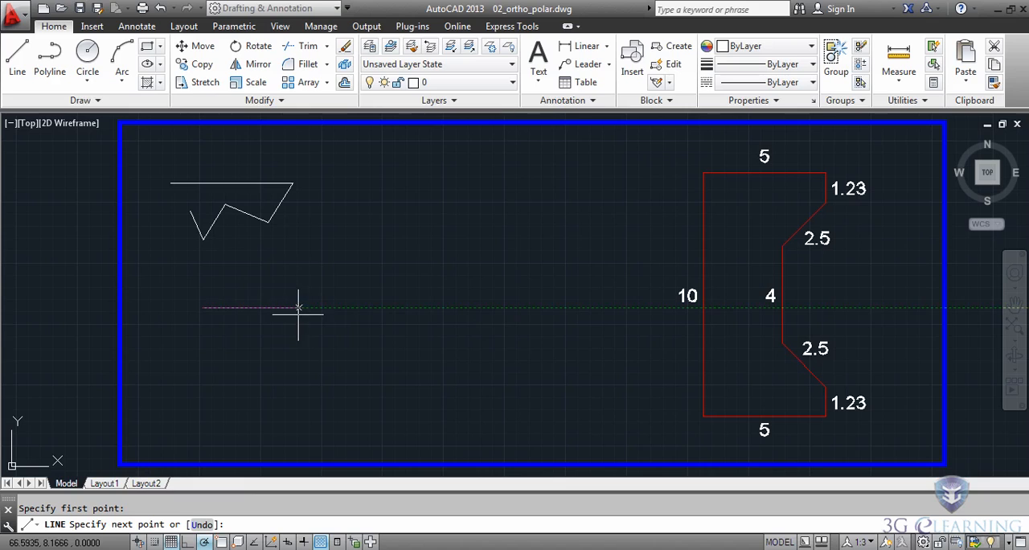
right_click(206, 541)
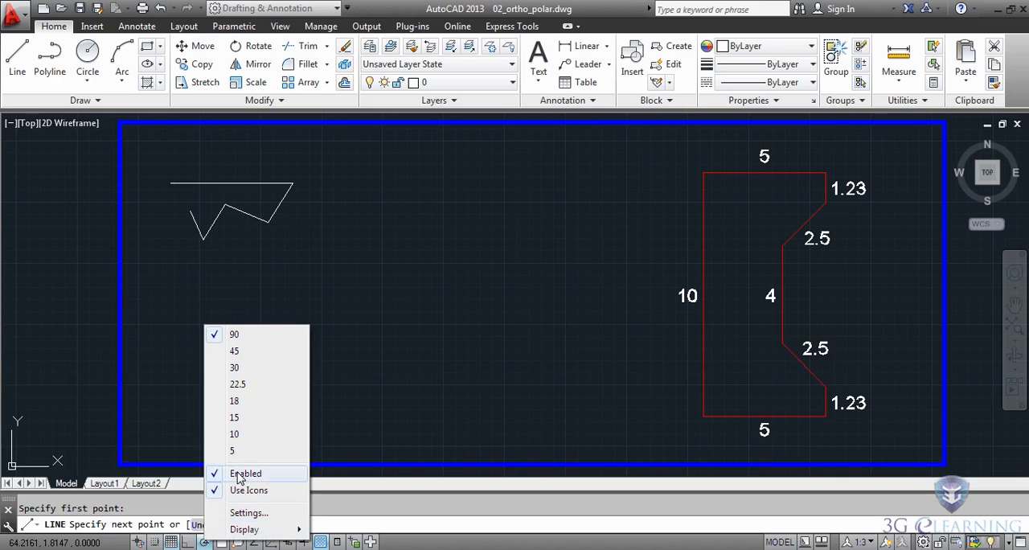
left_click(235, 351)
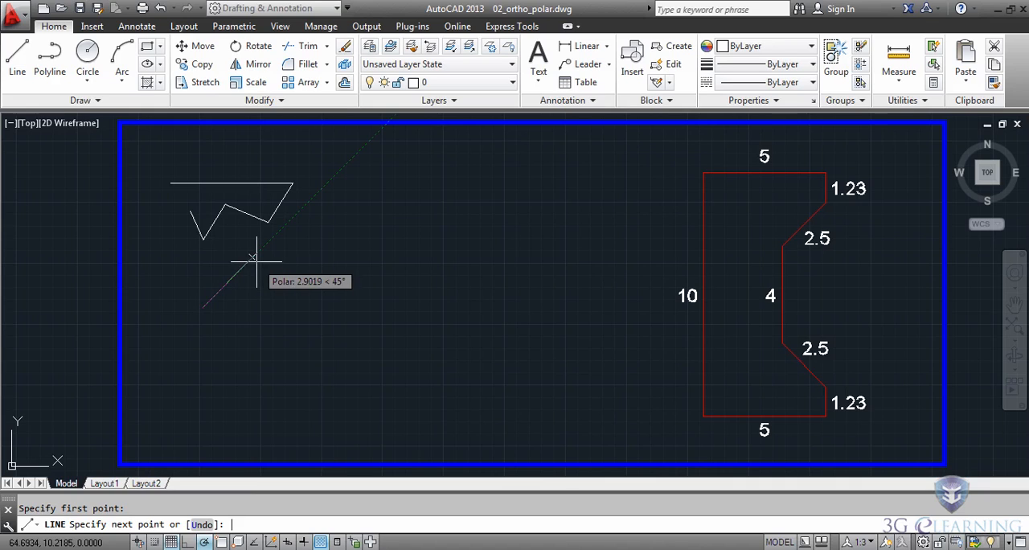
key("Return")
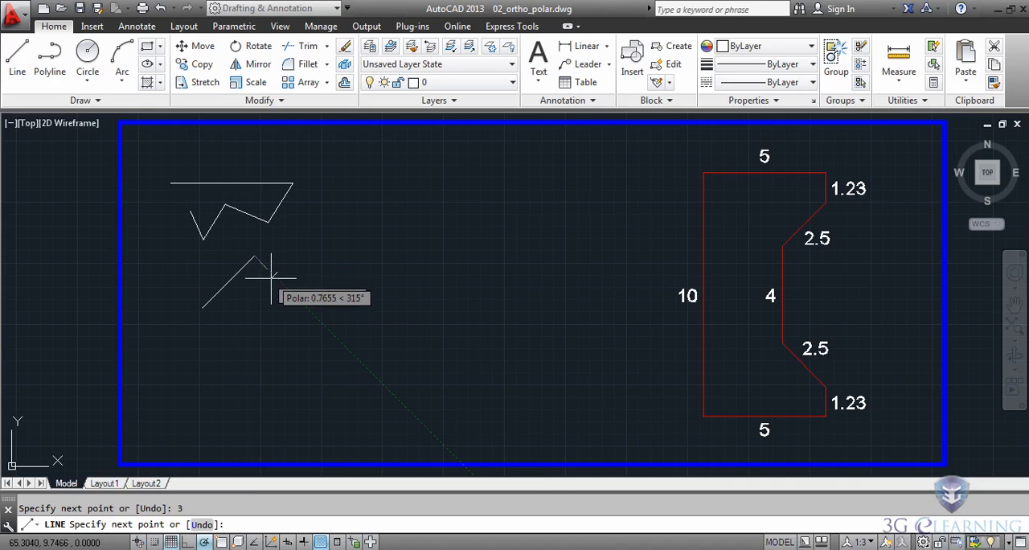
- Complete the diamond with 3-unit segments down-right and down-left at 45 degrees, and close it back to its start point
key("Return")
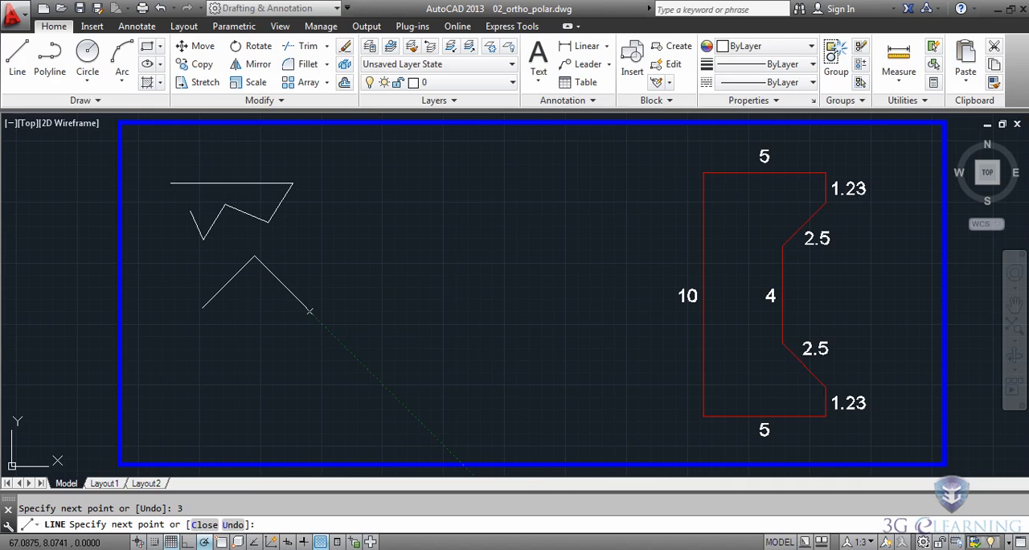
type("3")
key("Return")
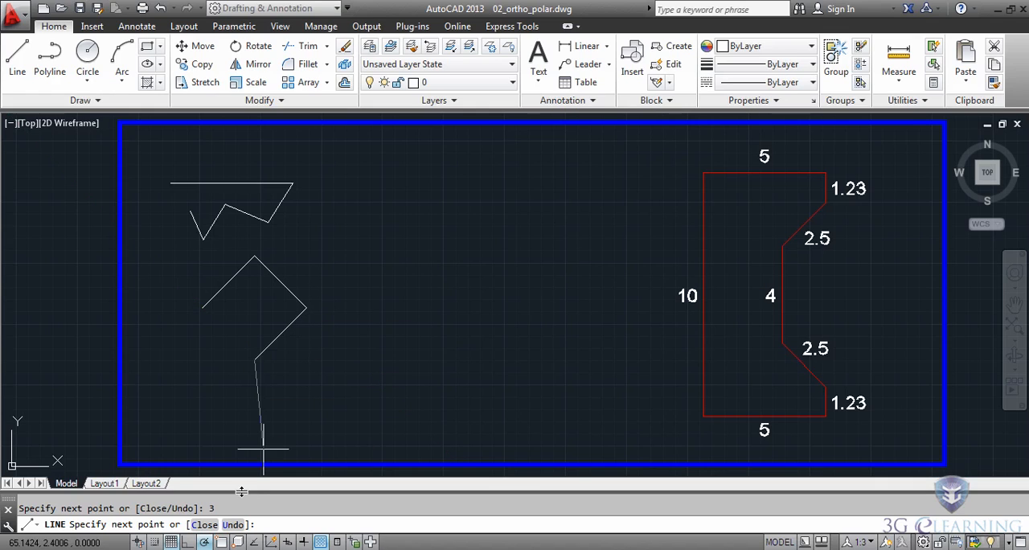
left_click(202, 524)
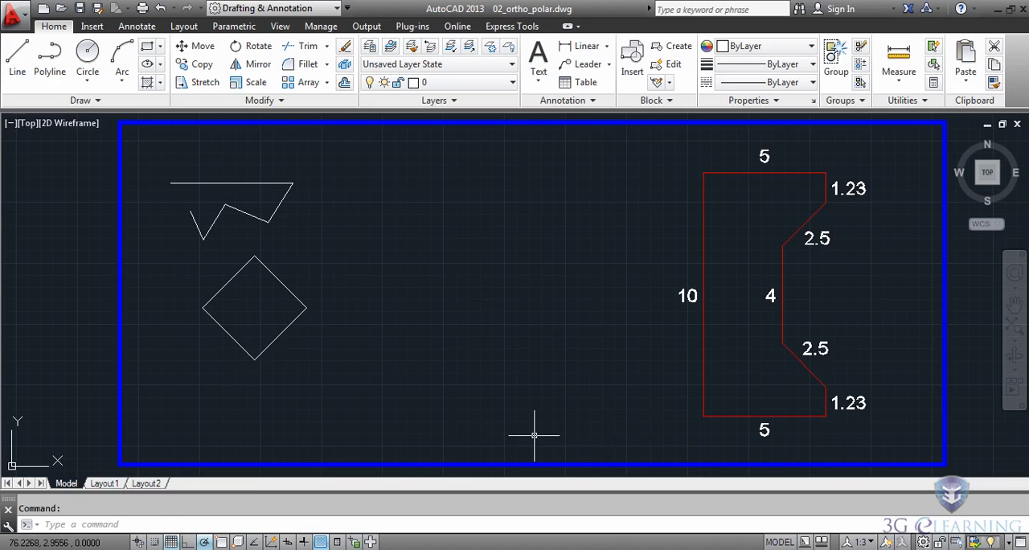
- Start a new line between the diamond and the red outline, and draw segments 5 units left and 10 units up
key("Return")
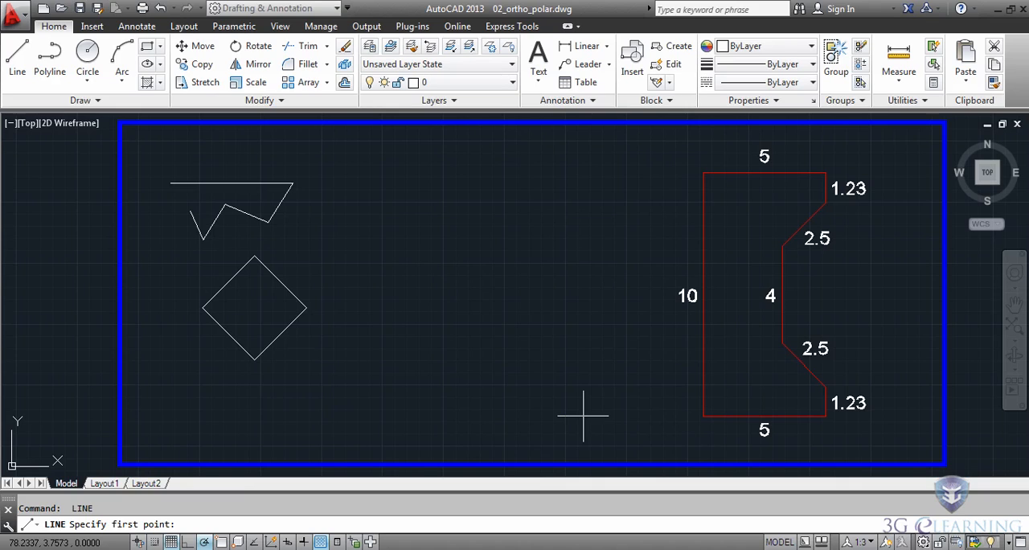
left_click(583, 416)
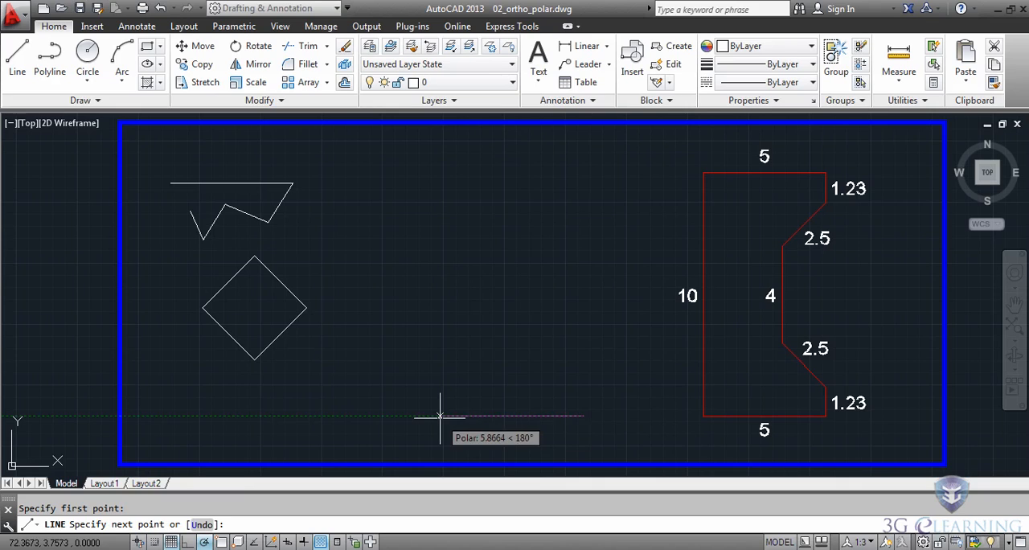
type("5")
key("Return")
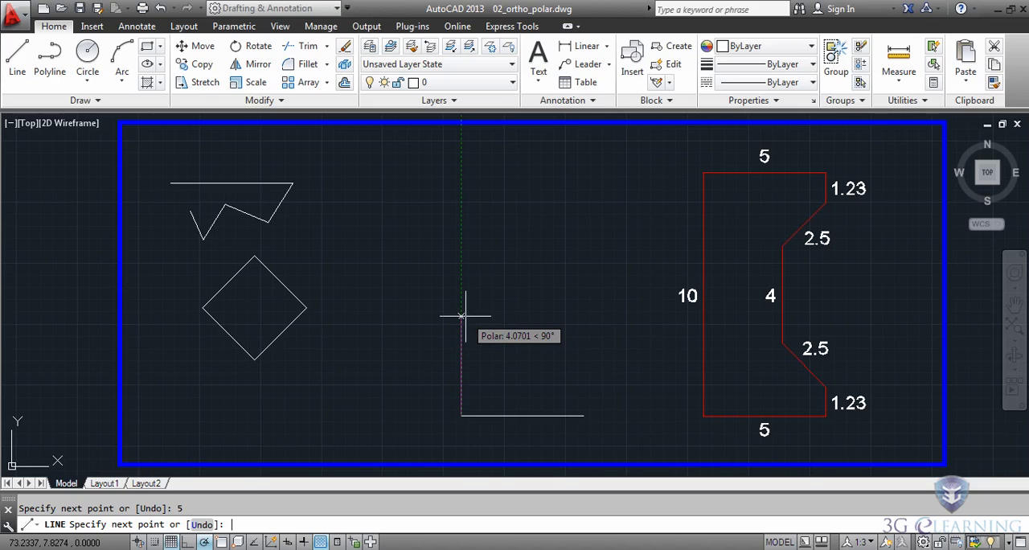
type("10")
key("Return")
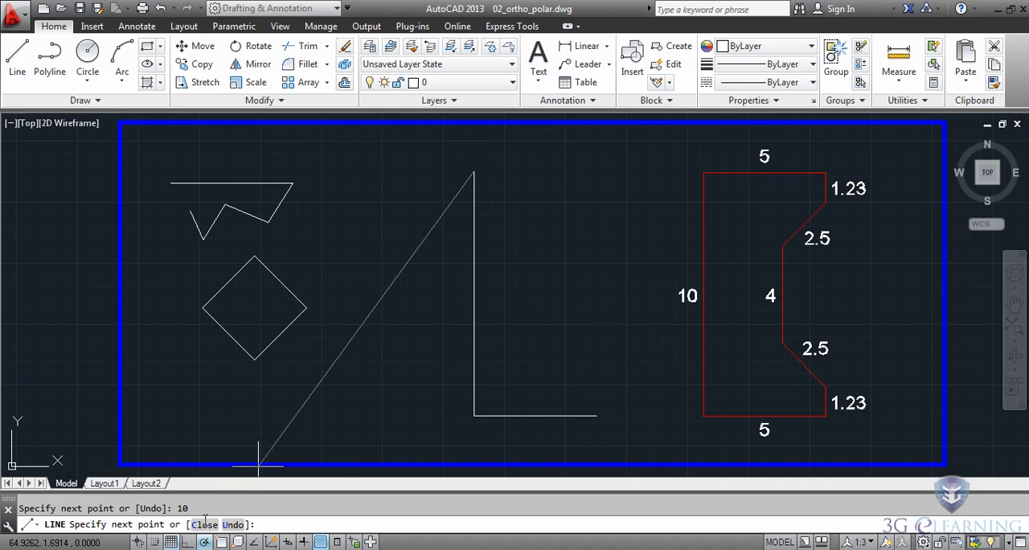
- Turn on Ortho mode and continue the outline with segments 5 units right and 1.23 units down
left_click(187, 542)
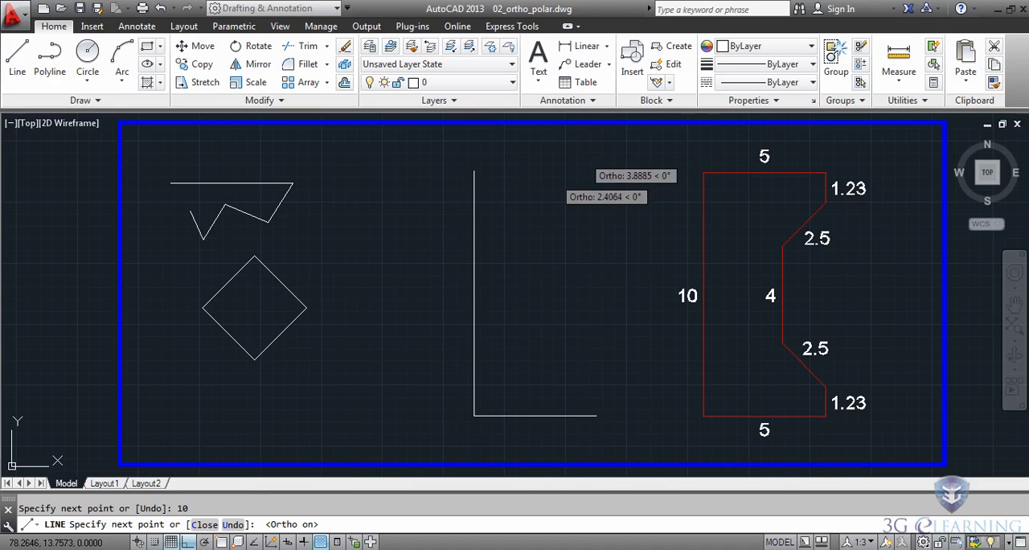
key("Return")
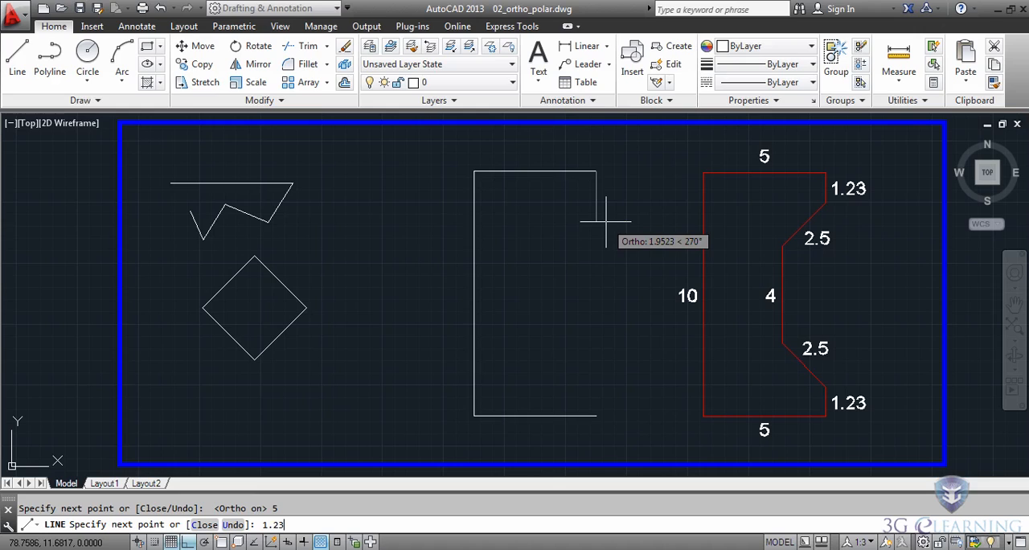
key("Return")
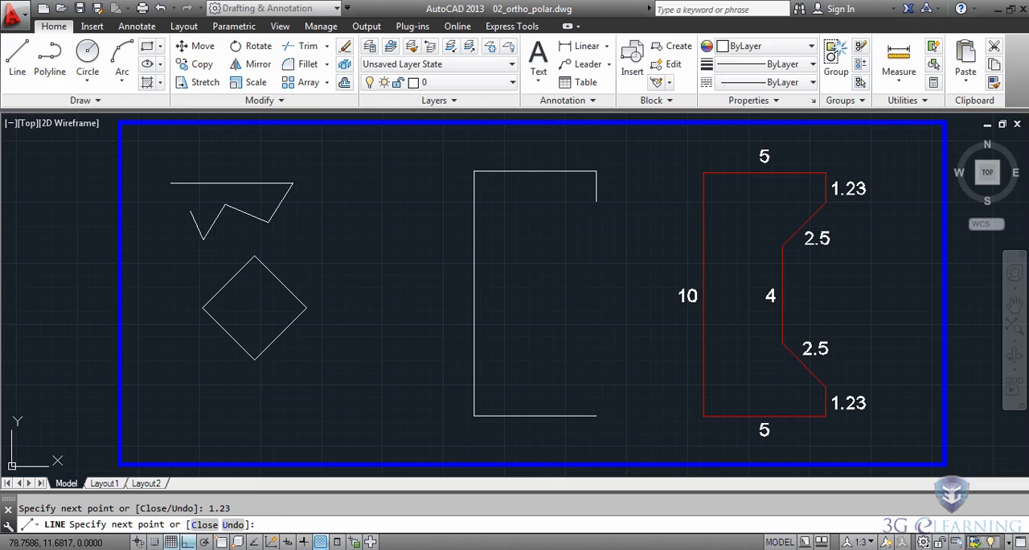
- With Polar Tracking on, draw 2.5 down-left at 45 degrees, 4 down and 2.5 down-right at 45 degrees, and close the outline
left_click(206, 542)
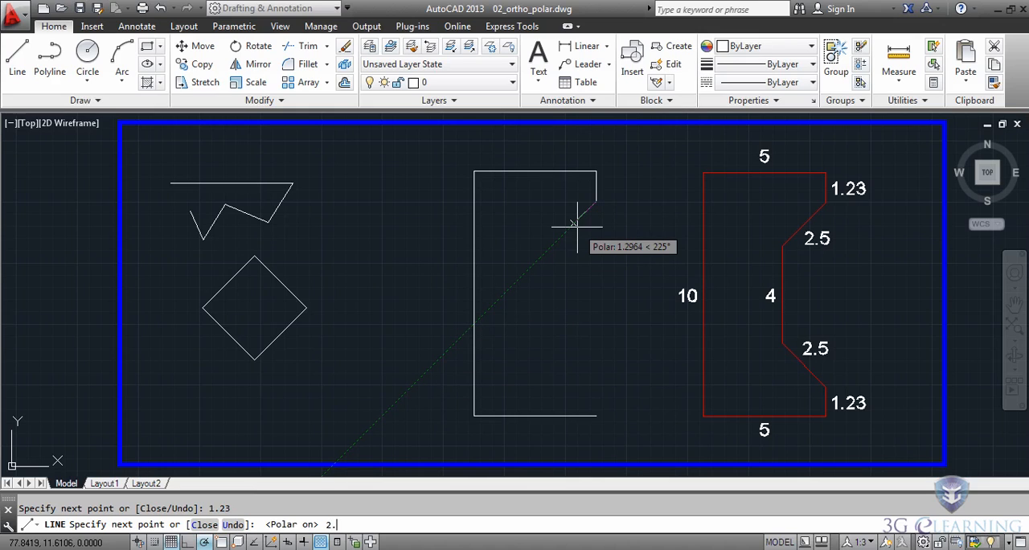
type("2.5")
key("Return")
type("4")
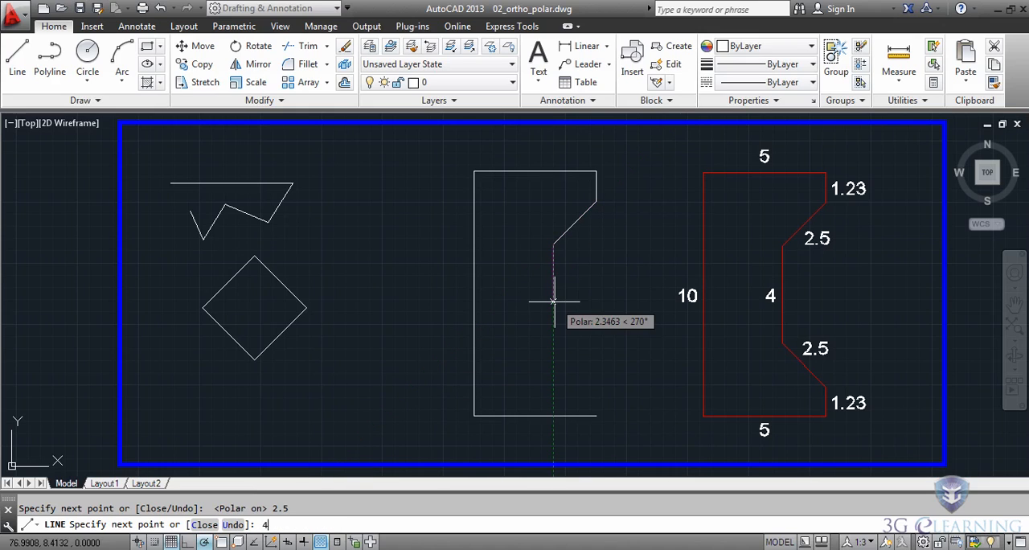
key("Return")
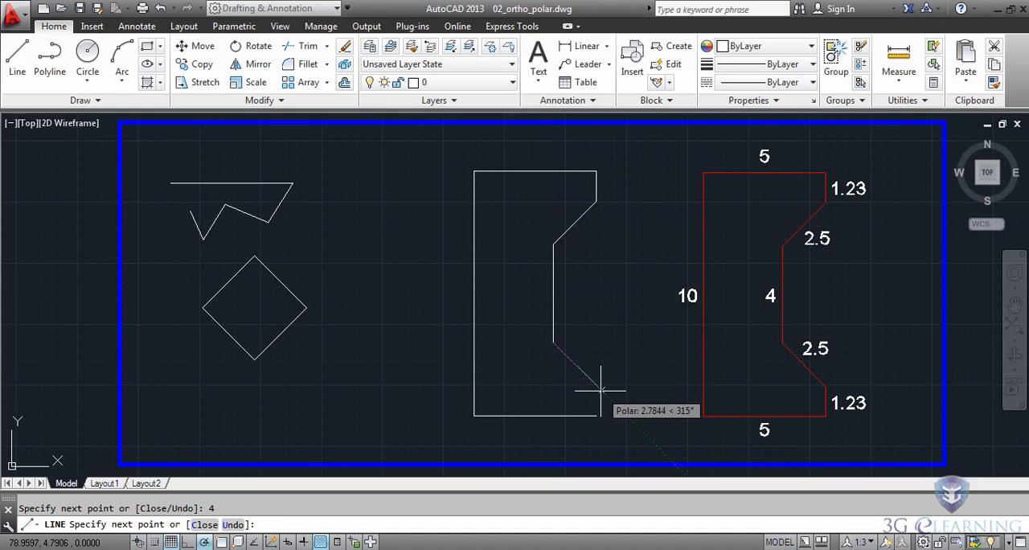
key("Return")
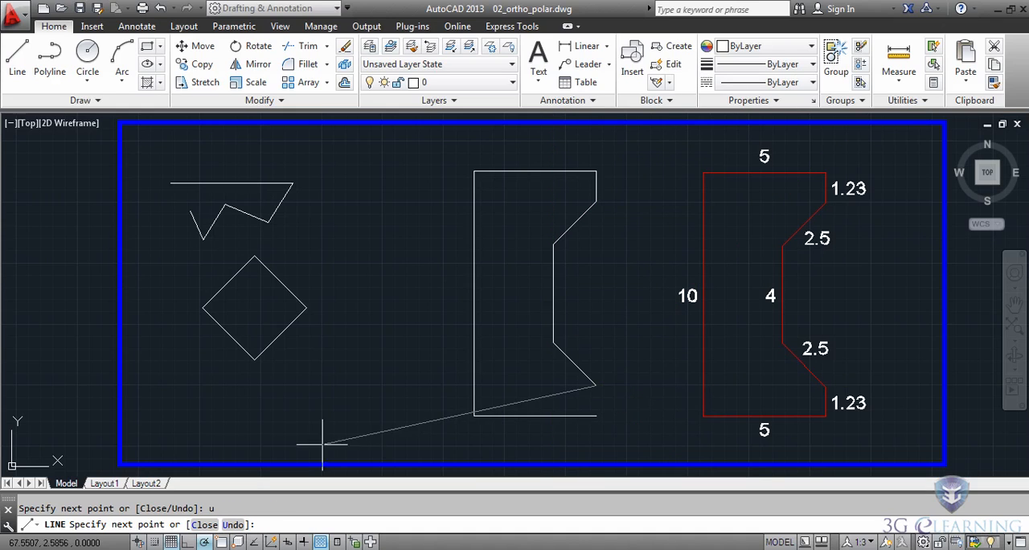
left_click(204, 526)
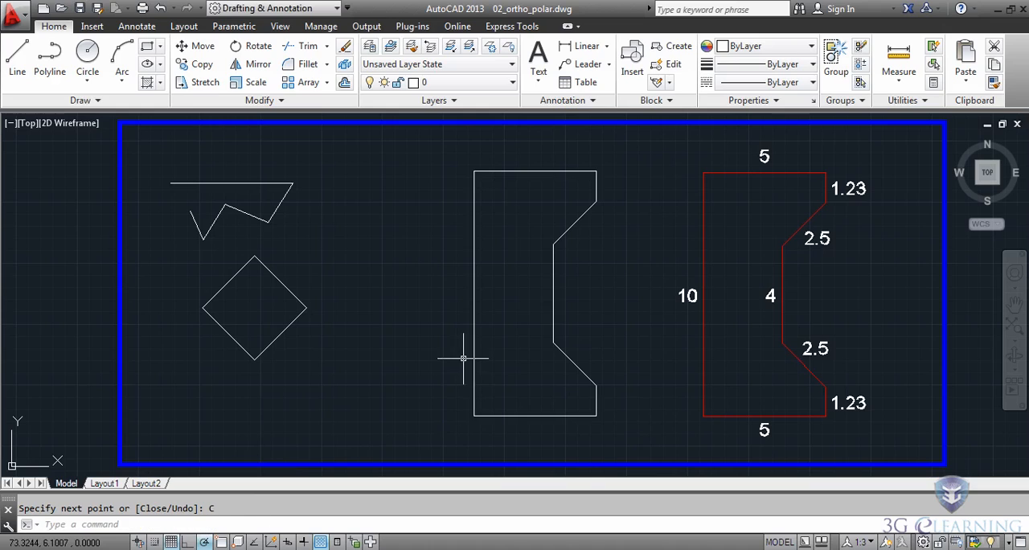